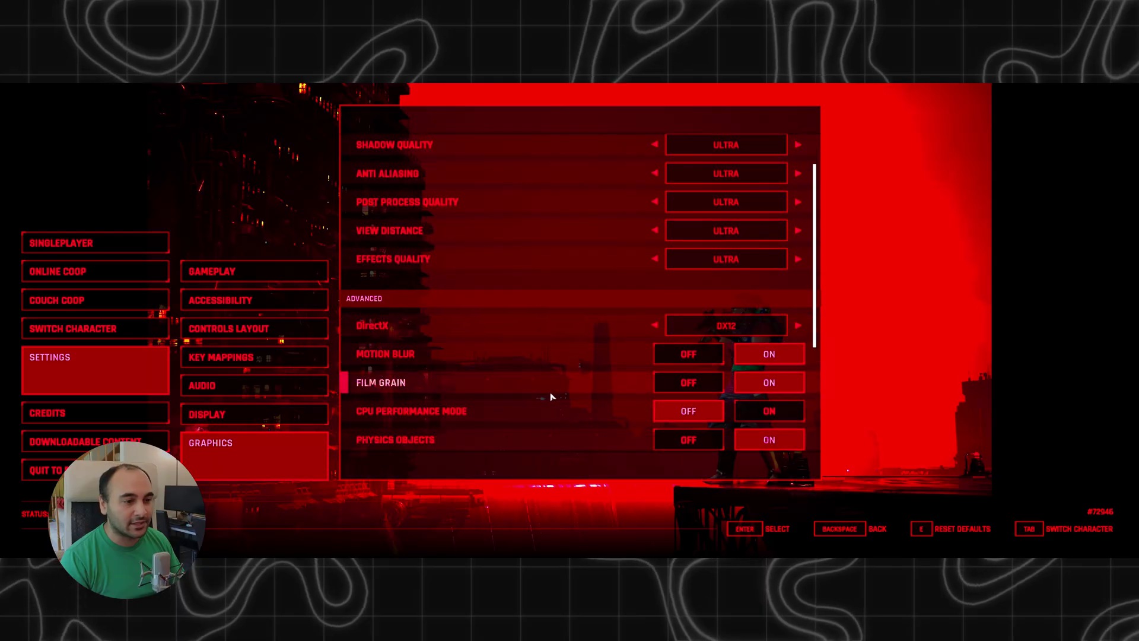
- Scroll down through The Ascent's Graphics settings toward the display options
scroll(551, 396, "down", 5)
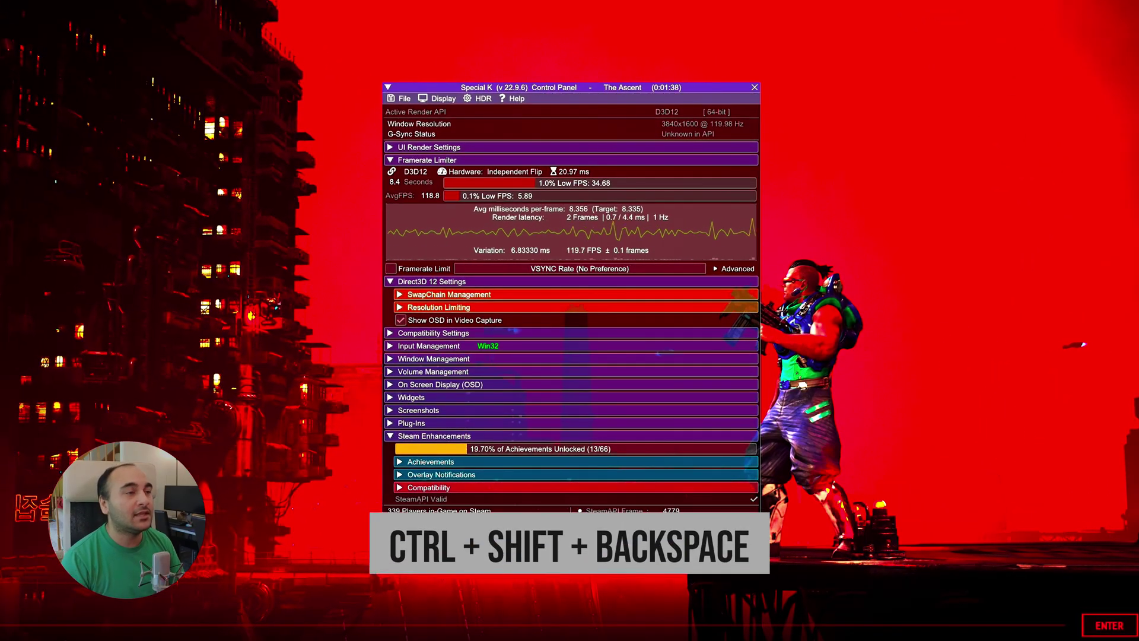
- Pick Special K's HDR menu, close the panel, then Alt+Enter to activate scRGB HDR
left_click(478, 99)
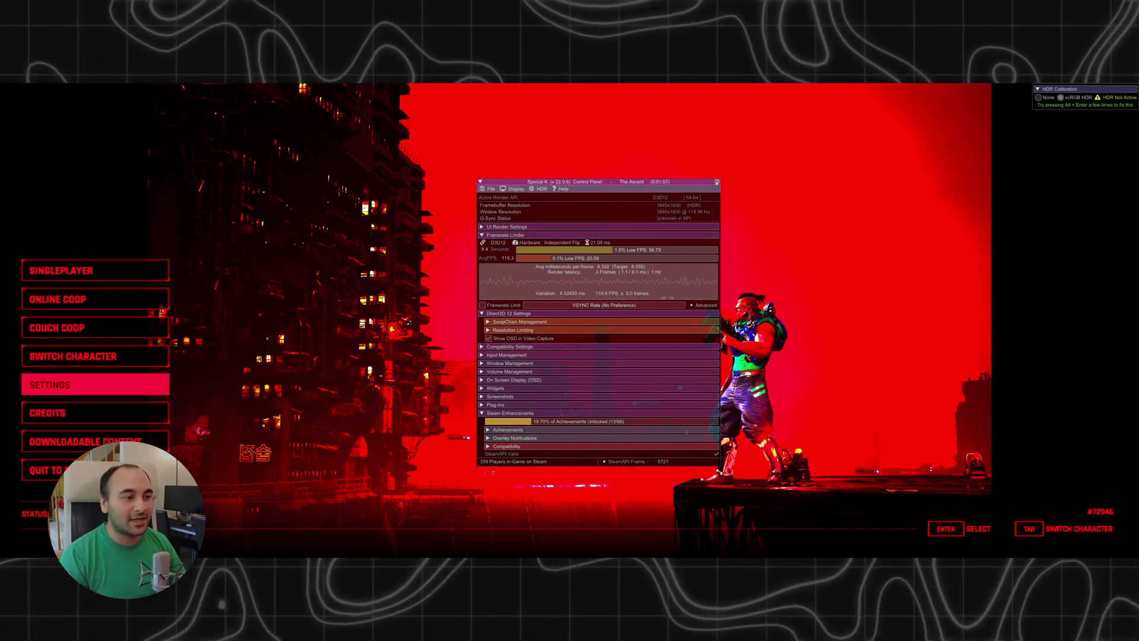
left_click(716, 183)
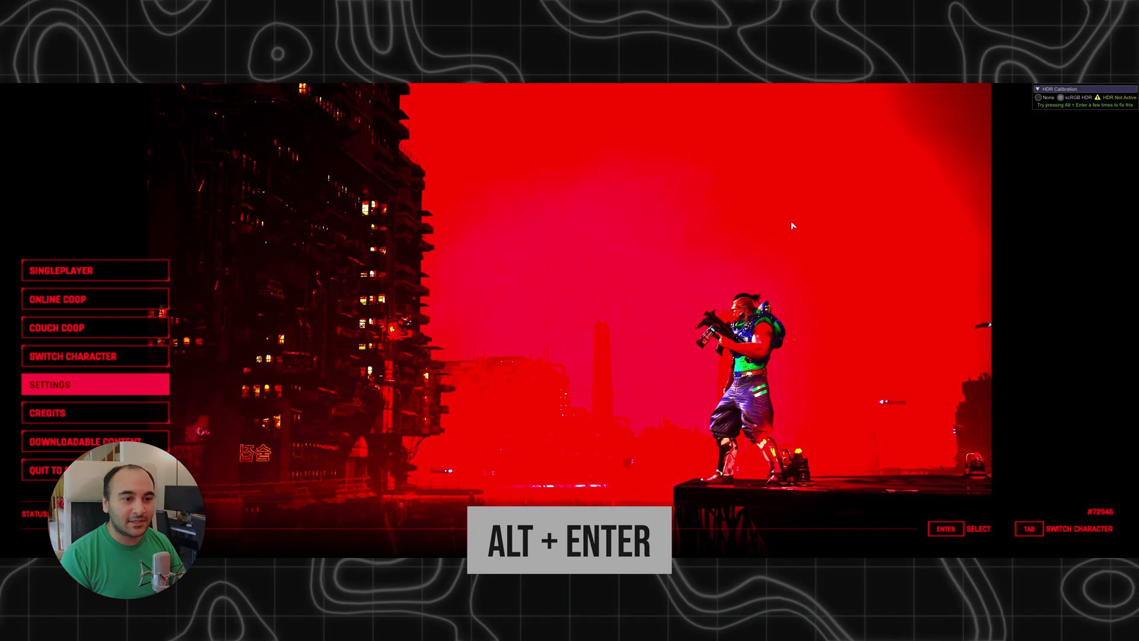
key("alt+Return")
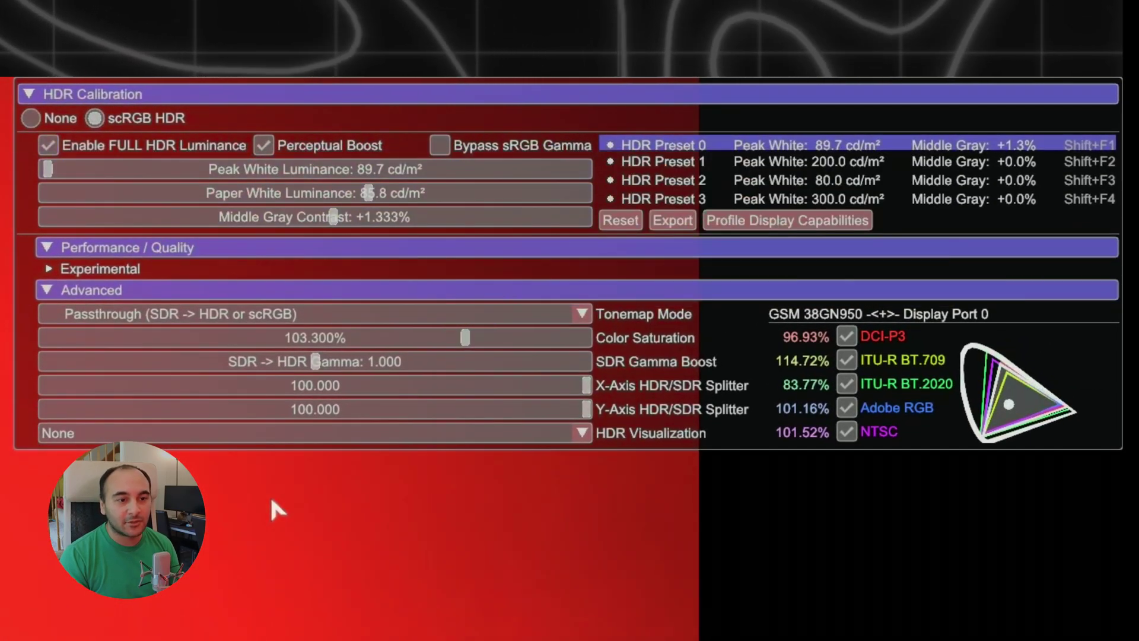
mouse_move(309, 145)
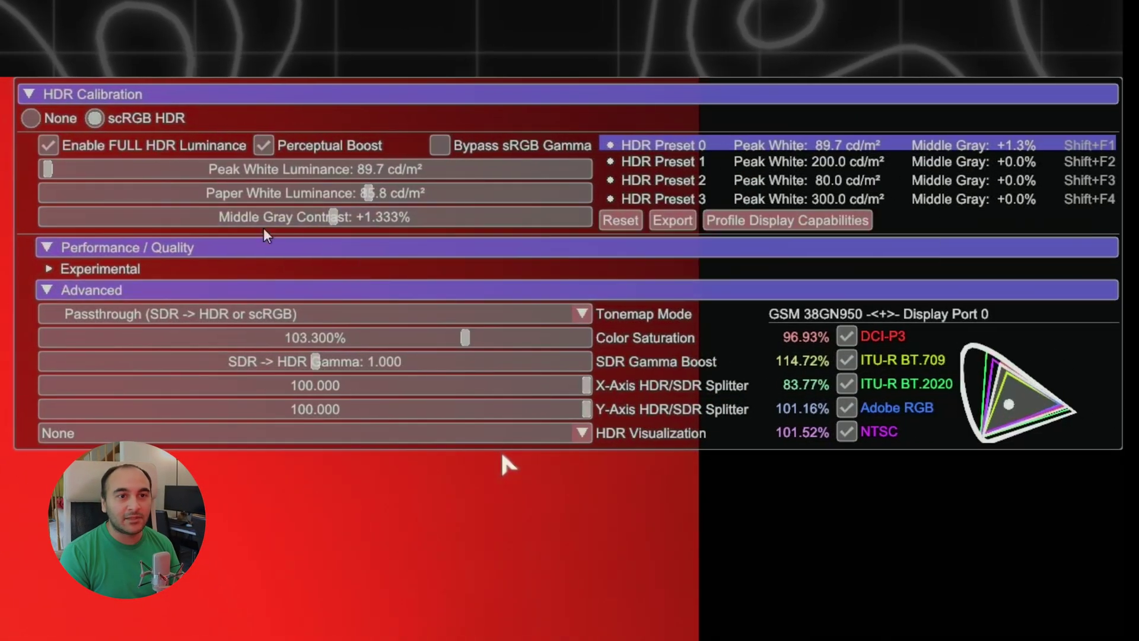
mouse_move(336, 231)
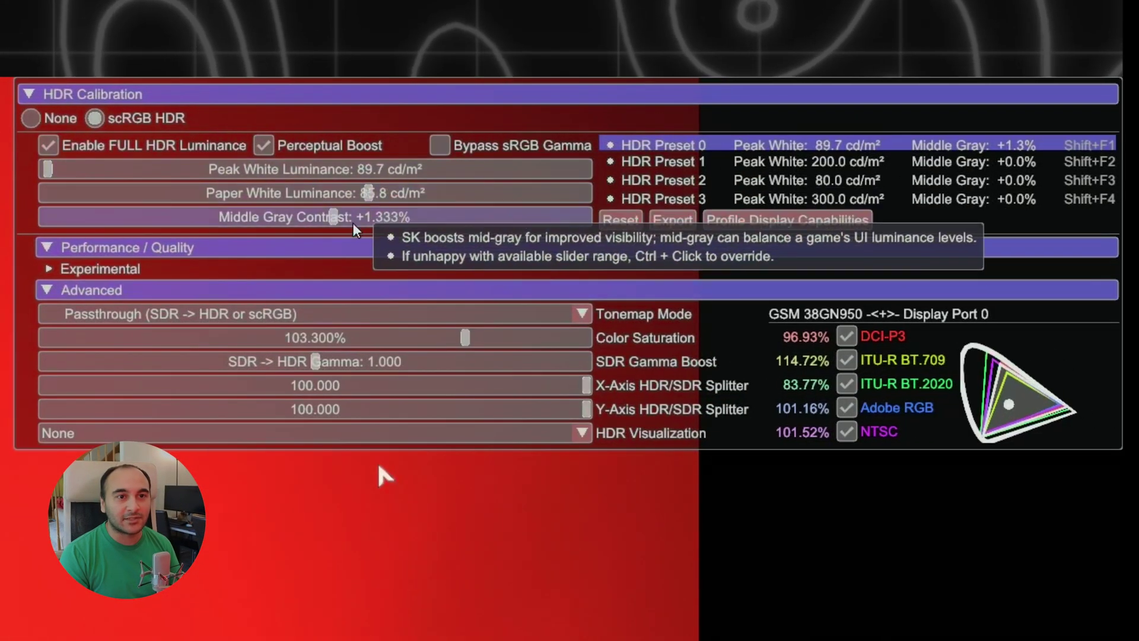
- Load HDR Preset 1 with 763.8 cd/m² peak white, keep Passthrough tonemapping, and lower the split to ~58
left_click(670, 169)
left_click_drag(368, 170, 290, 172)
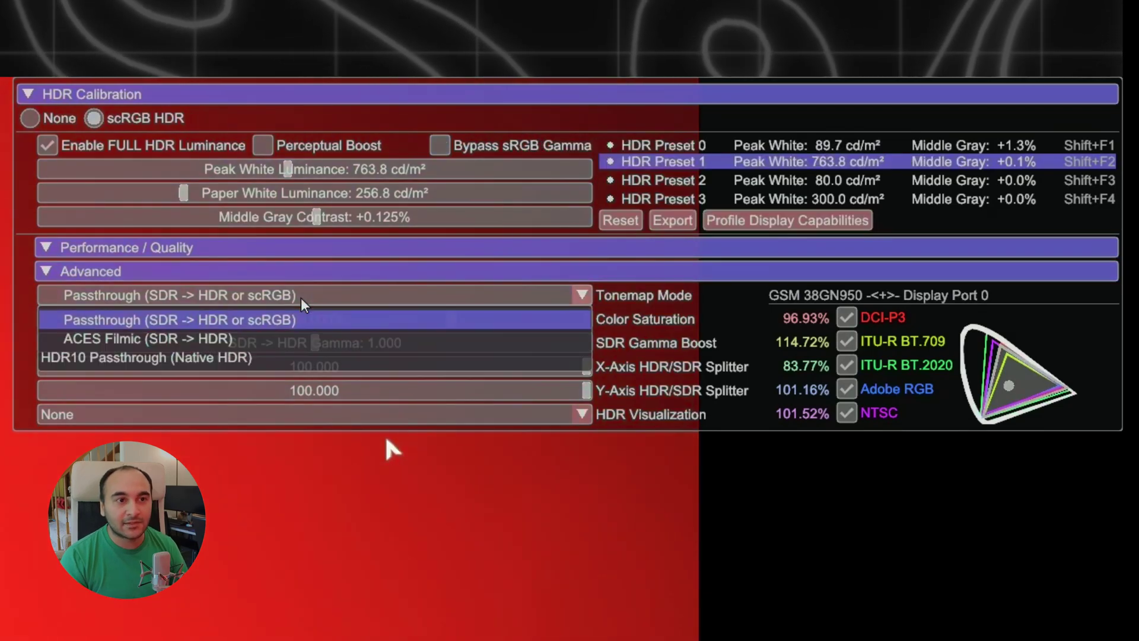
left_click(300, 338)
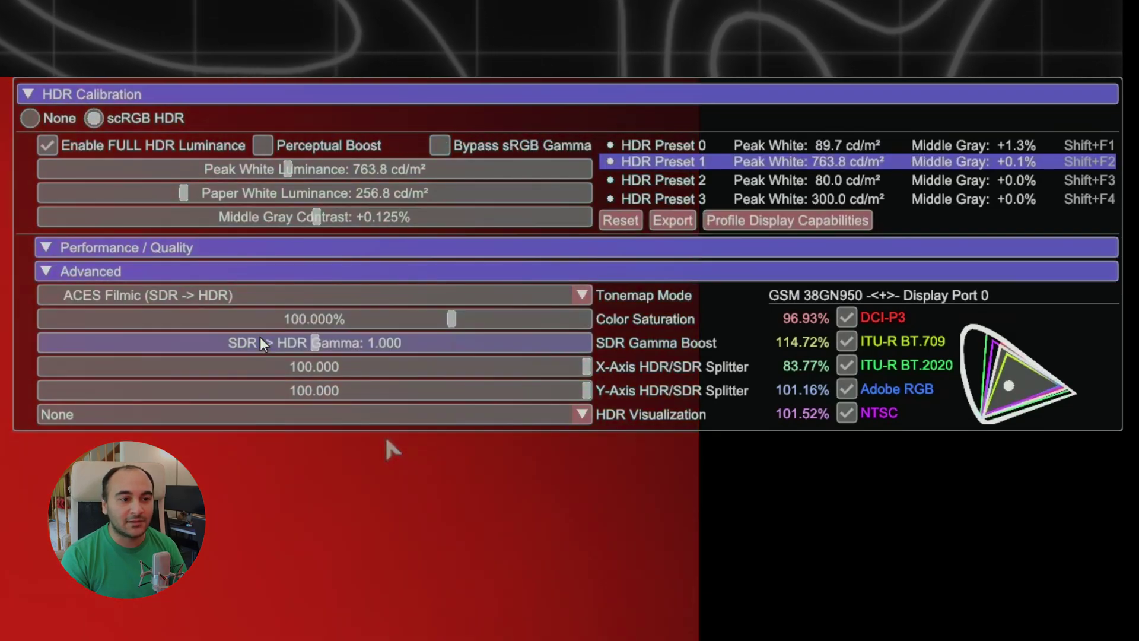
left_click(312, 295)
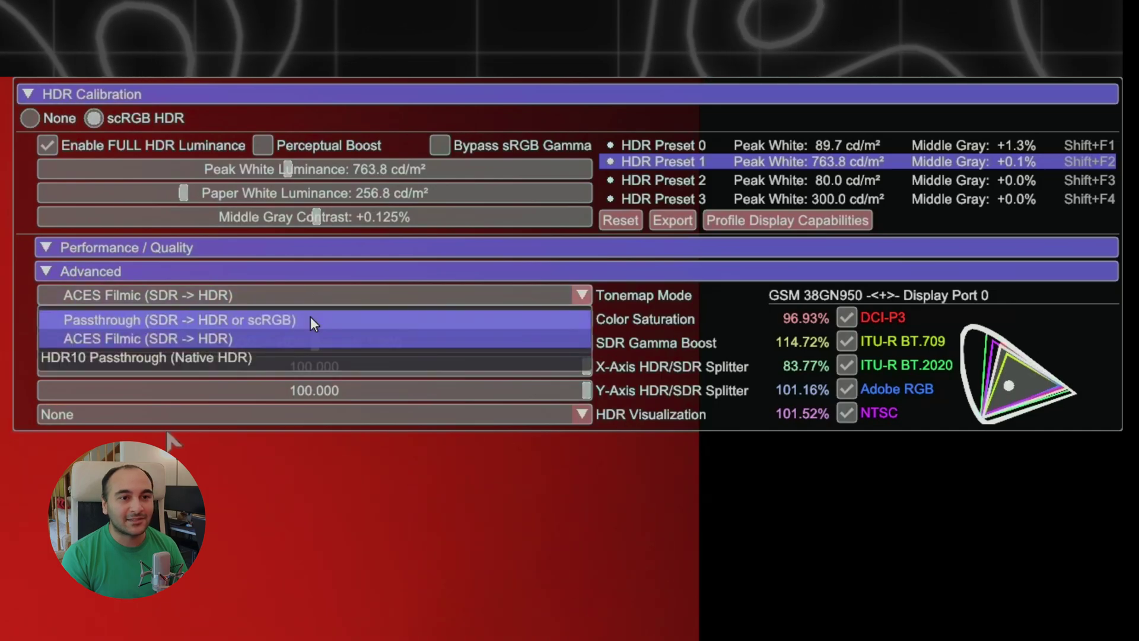
left_click(311, 317)
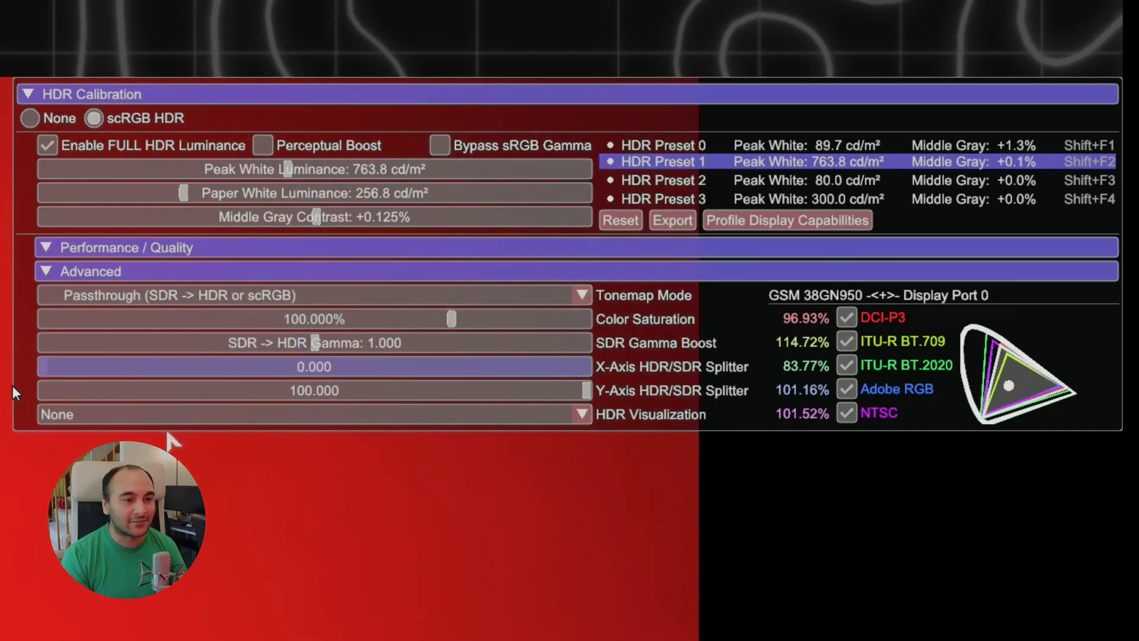
left_click_drag(351, 393, 361, 397)
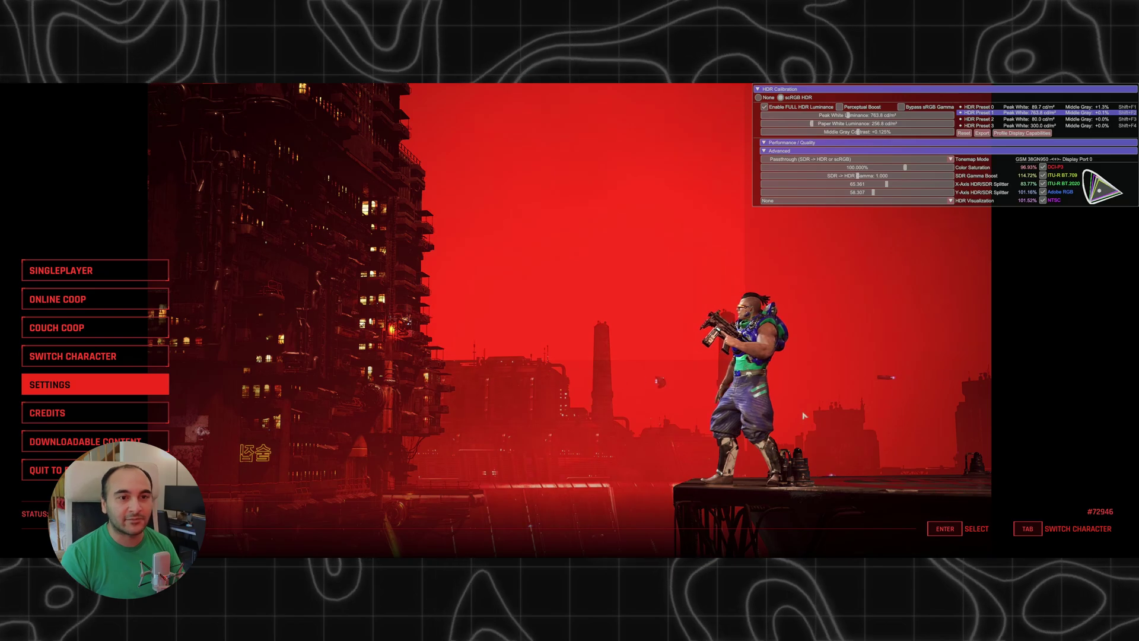
- Nudge the vertical split down, preview Luminance (vs EDID Max-Avg-Y) visualization, then set it to None
left_click_drag(872, 192, 866, 193)
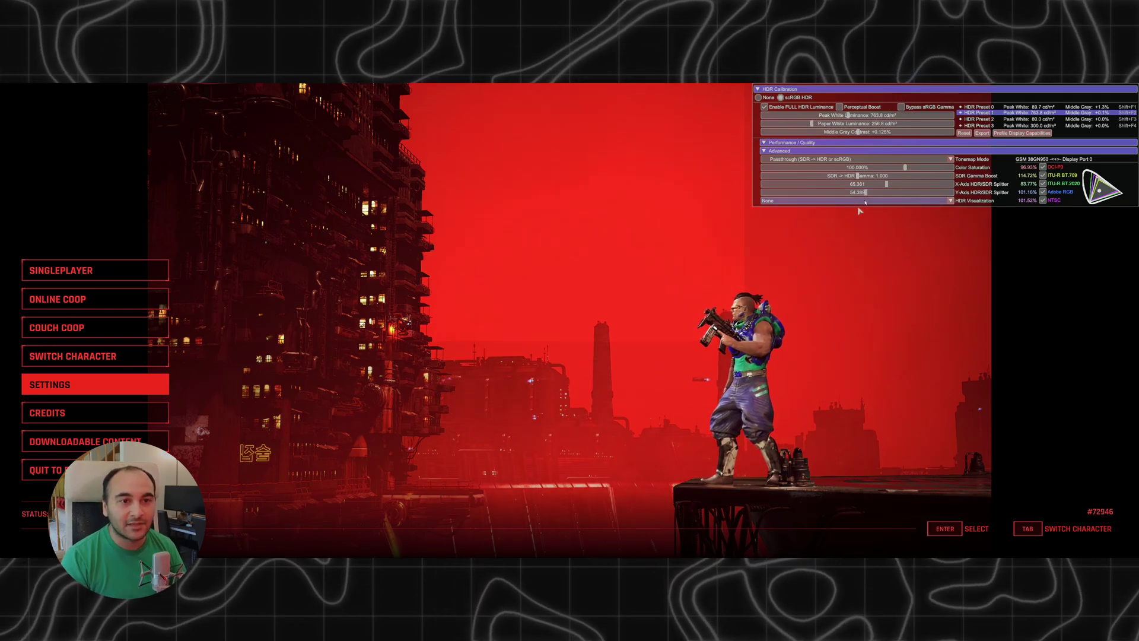
left_click(859, 201)
left_click(854, 215)
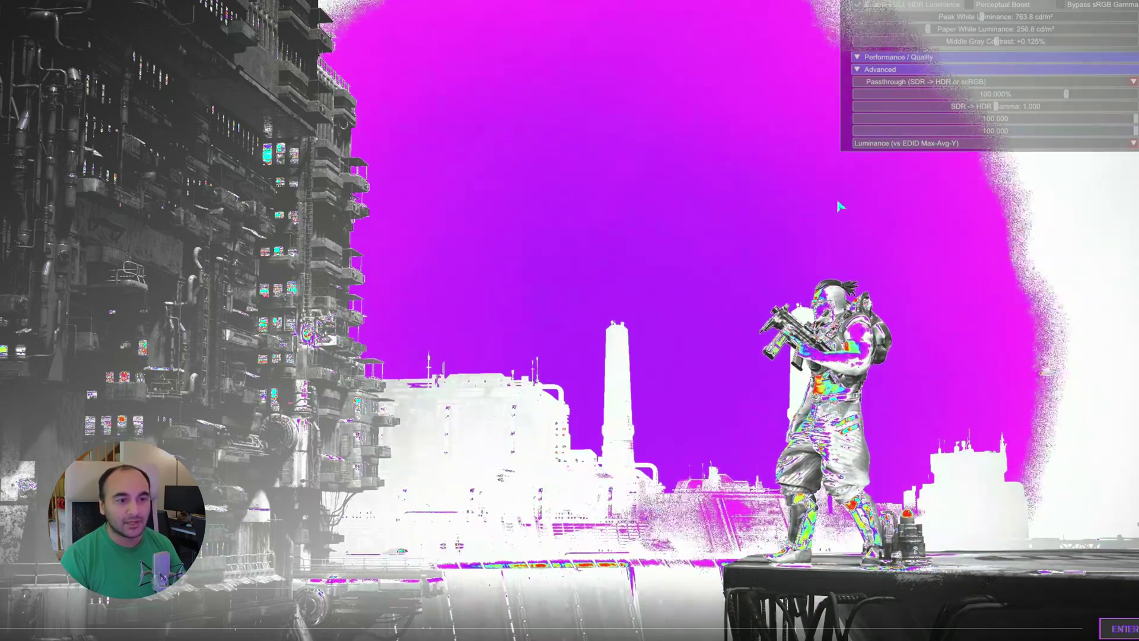
left_click(878, 144)
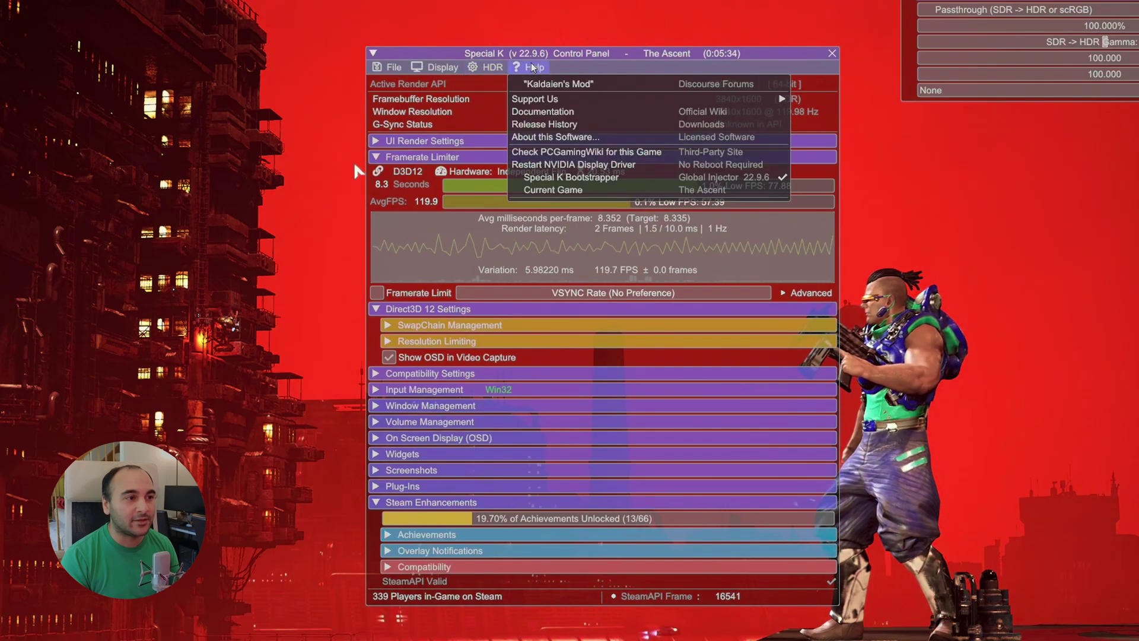
- Collapse the menus, then under Widgets hide HDR Display and enable Framepacing
left_click(513, 387)
left_click(441, 454)
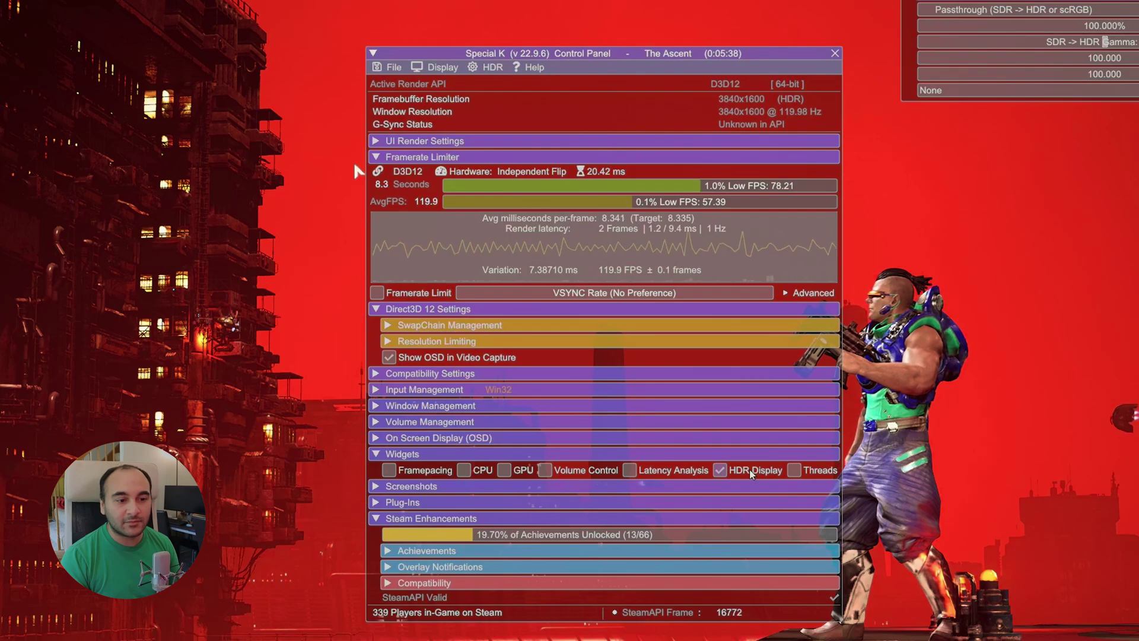
left_click(735, 472)
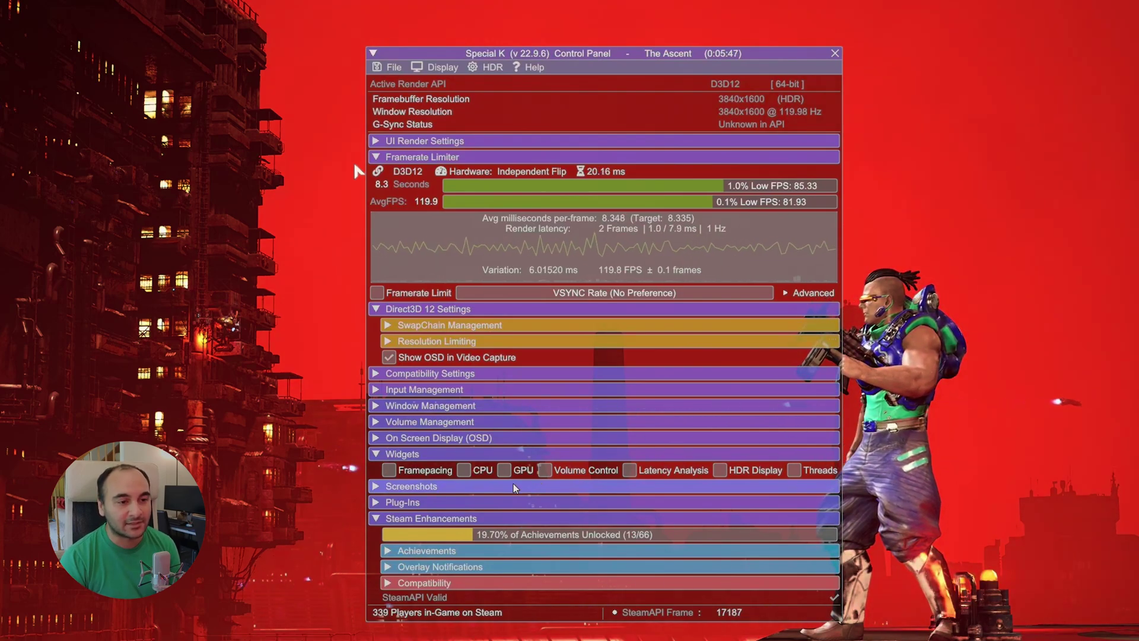
left_click(438, 471)
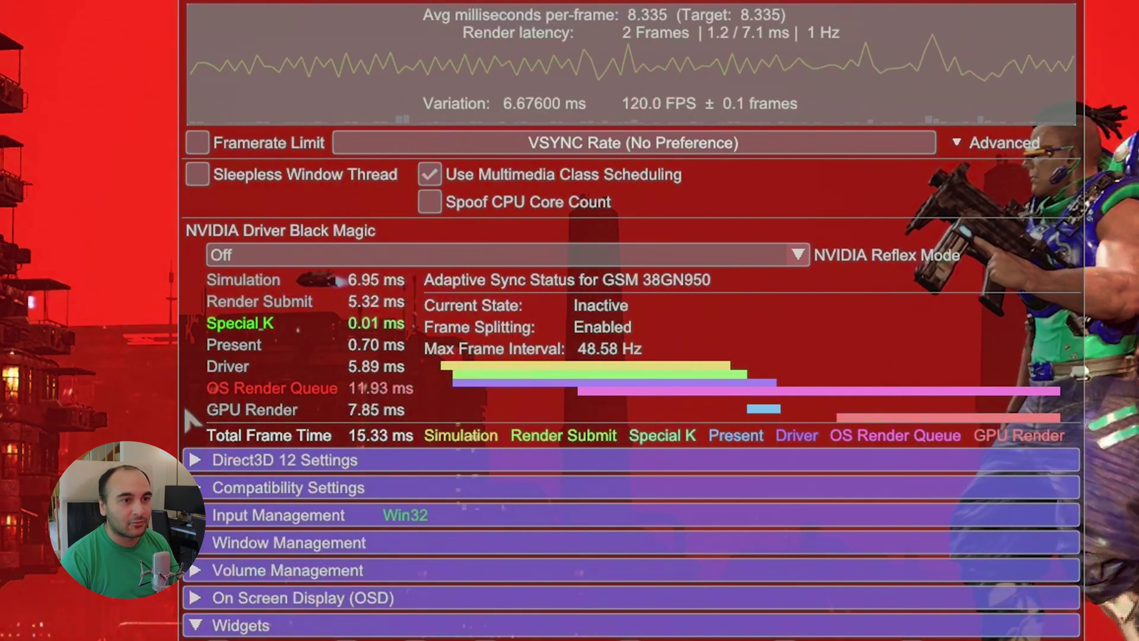
- Toggle the Special K control panel off and back on with Ctrl+Shift+Backspace
key("ctrl+shift+BackSpace")
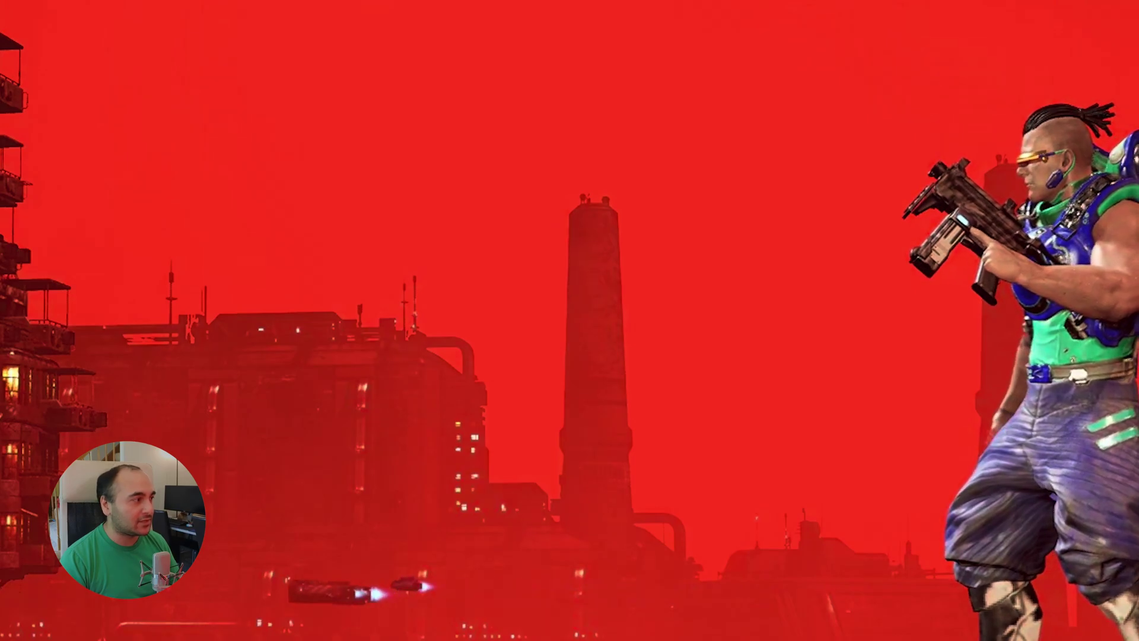
key("ctrl+shift+BackSpace")
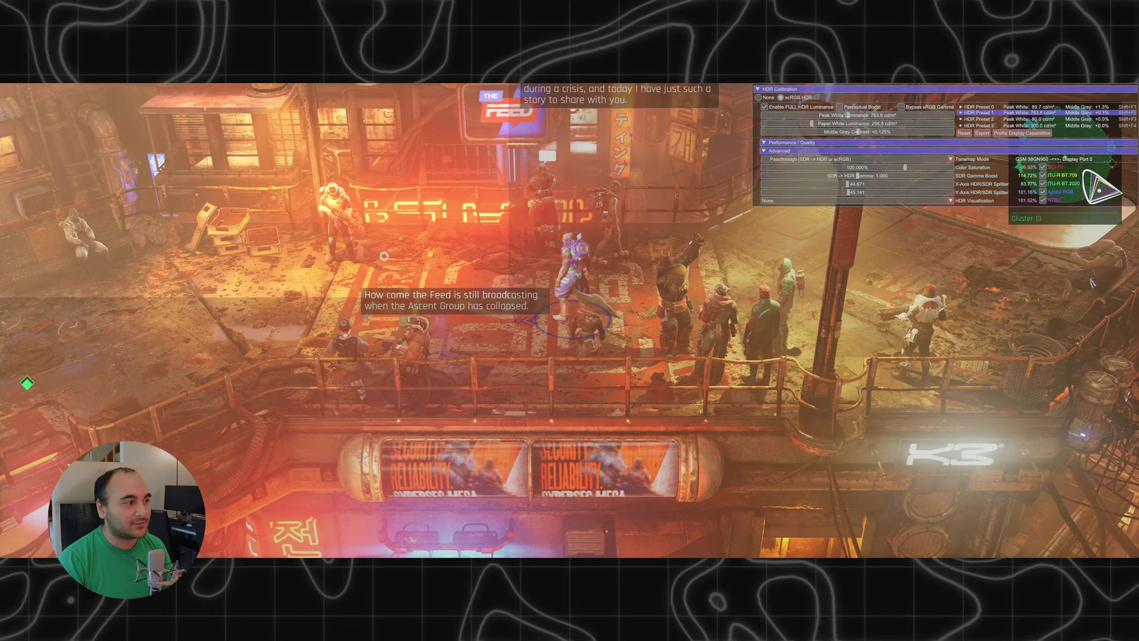
- Try several X-axis HDR/SDR split positions, then set visualization to Luminance (vs EDID Max-Avg-Y)
left_click_drag(847, 184, 912, 188)
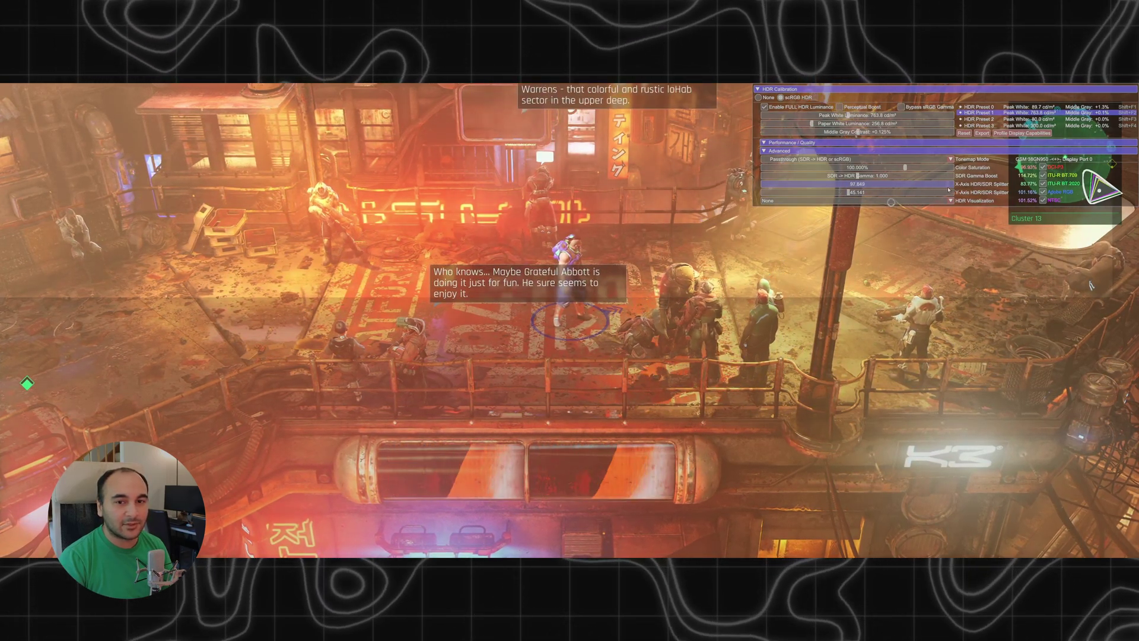
mouse_move(913, 189)
left_mouse_down()
mouse_move(968, 191)
mouse_move(843, 194)
mouse_move(896, 192)
left_mouse_up()
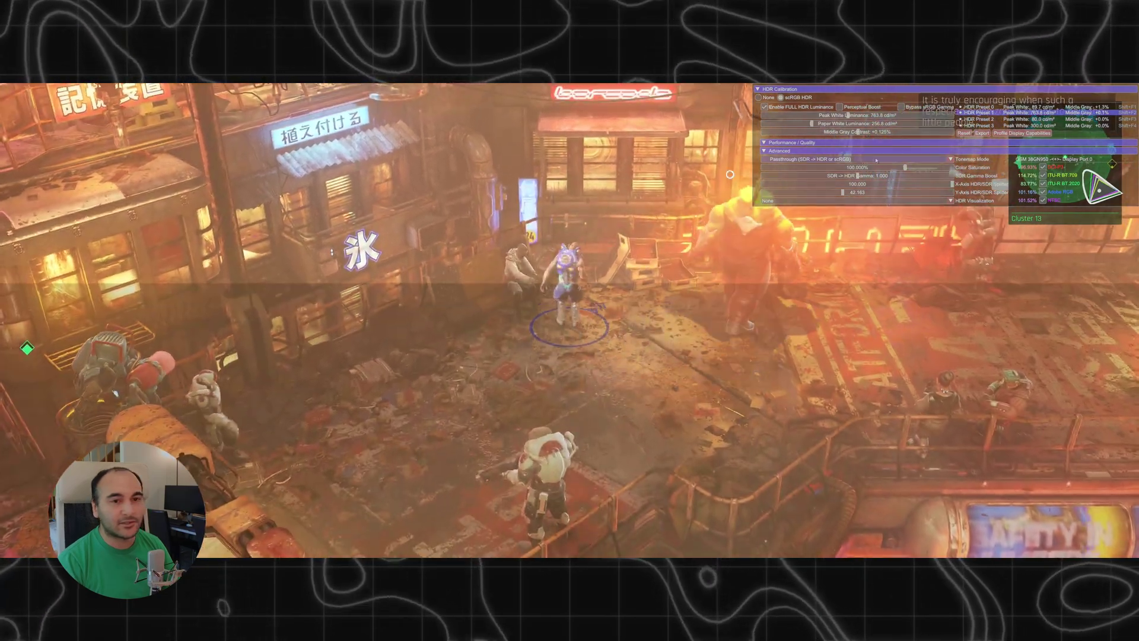
left_click_drag(876, 184, 807, 184)
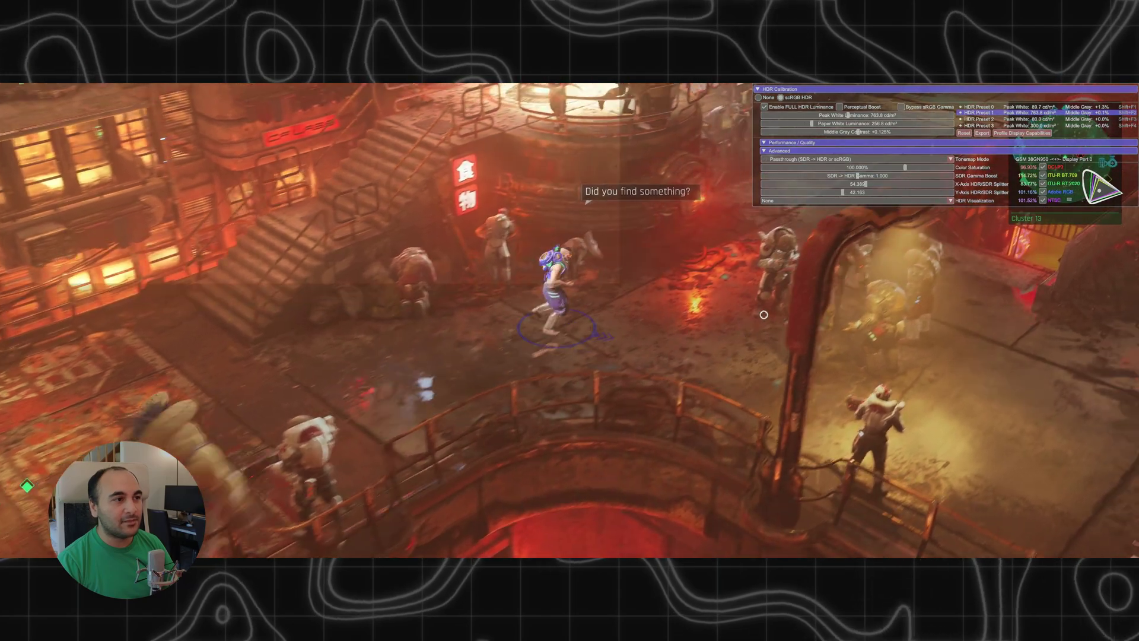
left_click_drag(867, 184, 854, 185)
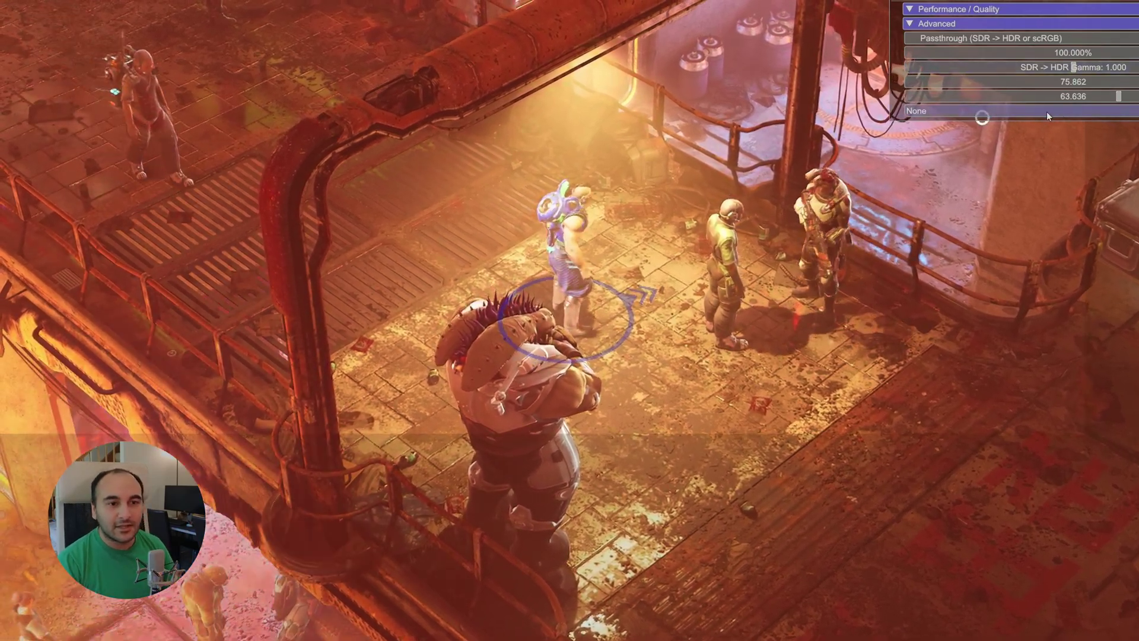
left_click(1046, 111)
left_click(1011, 129)
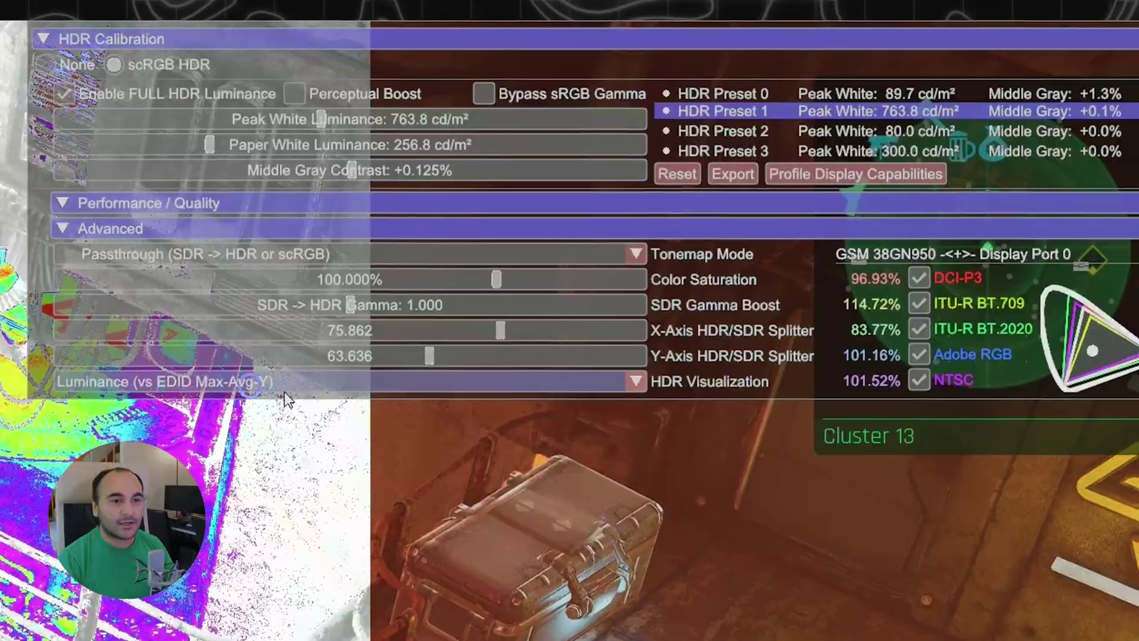
- Turn the luminance map off and settle peak white luminance at 766.1 cd/m²
left_click(279, 382)
left_click(258, 395)
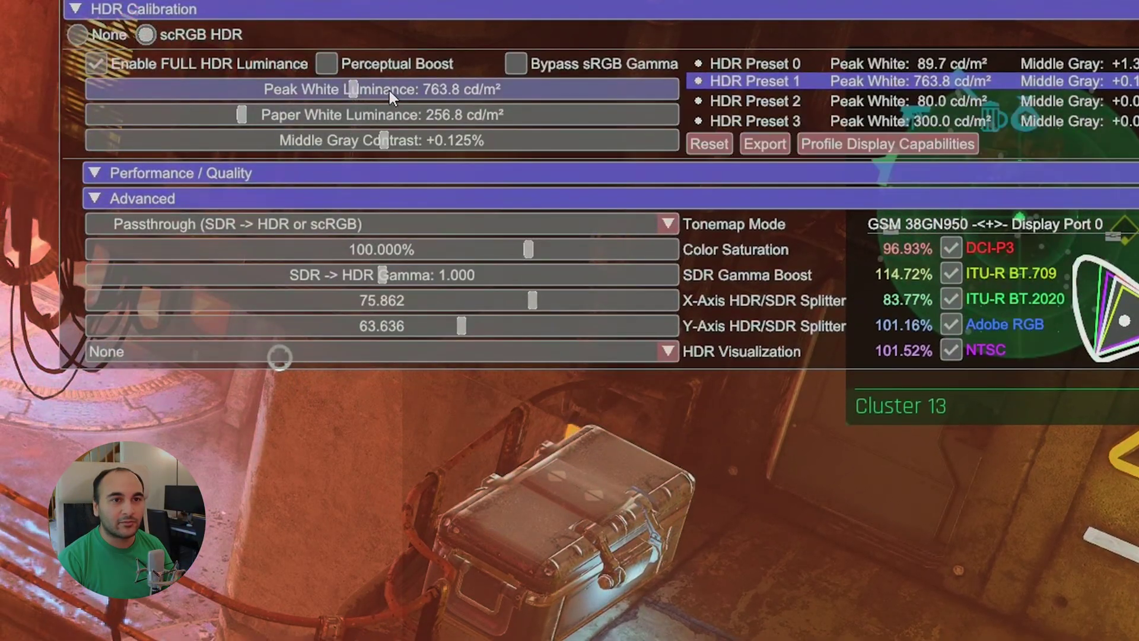
left_click_drag(390, 91, 696, 78)
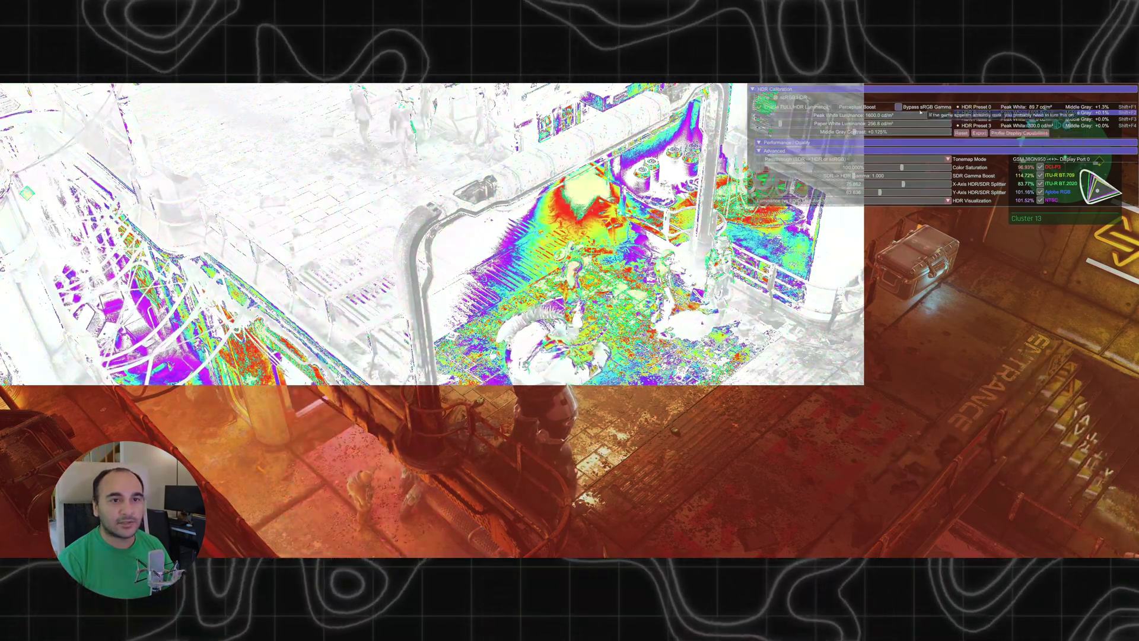
left_click_drag(948, 115, 851, 119)
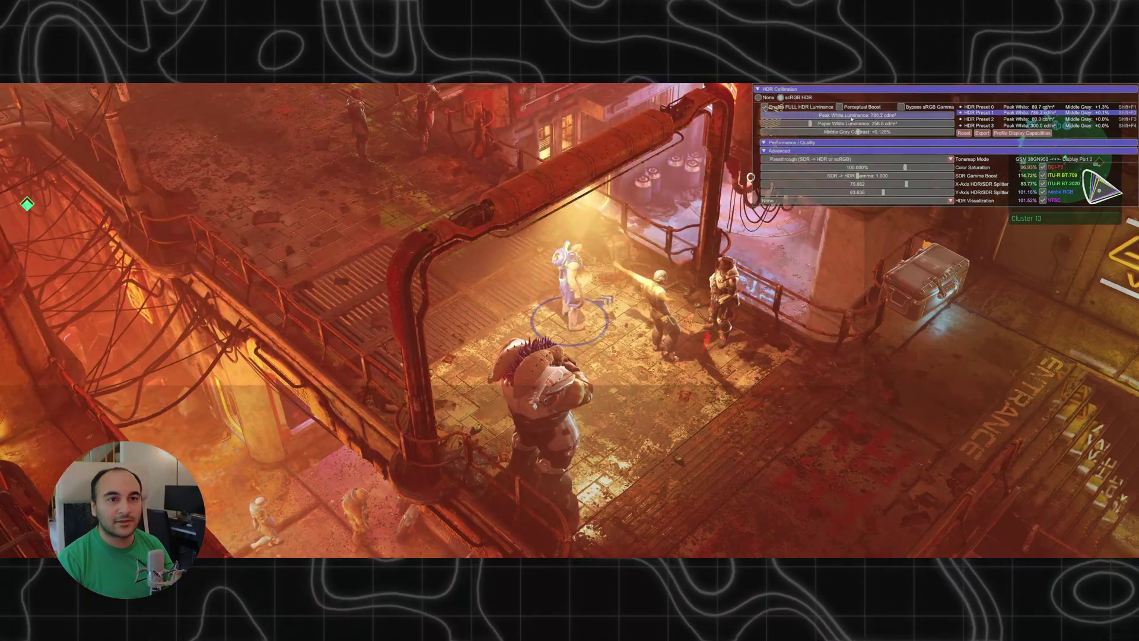
left_click_drag(851, 118, 812, 124)
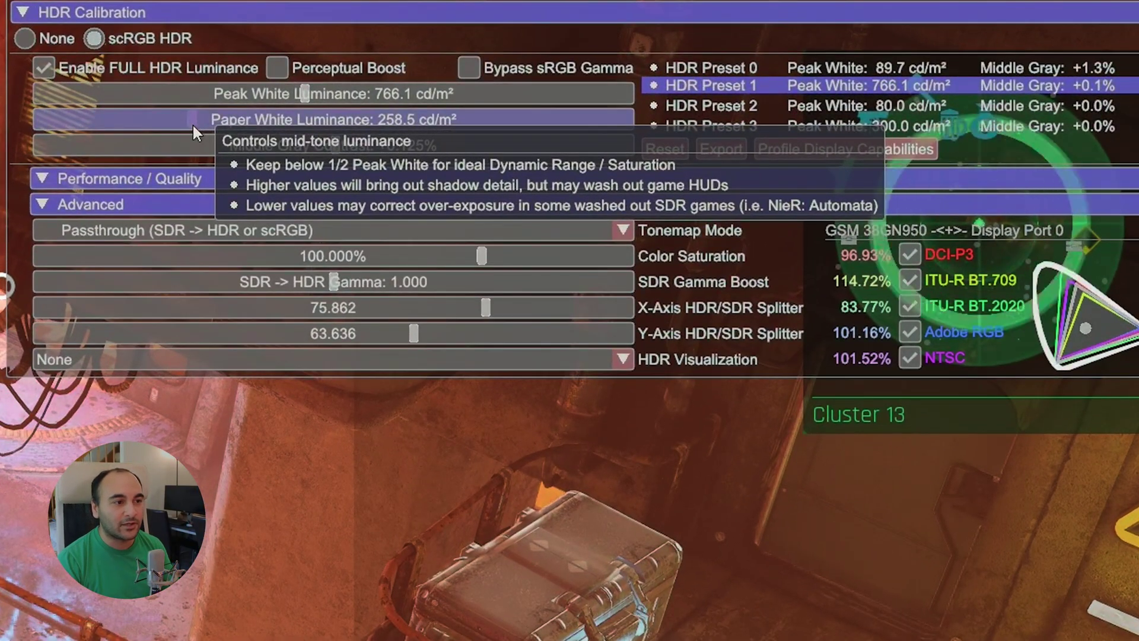
- Sweep paper white luminance across its range, then bring it back to about 265 cd/m²
left_click_drag(192, 123, 476, 109)
left_click_drag(564, 105, 654, 120)
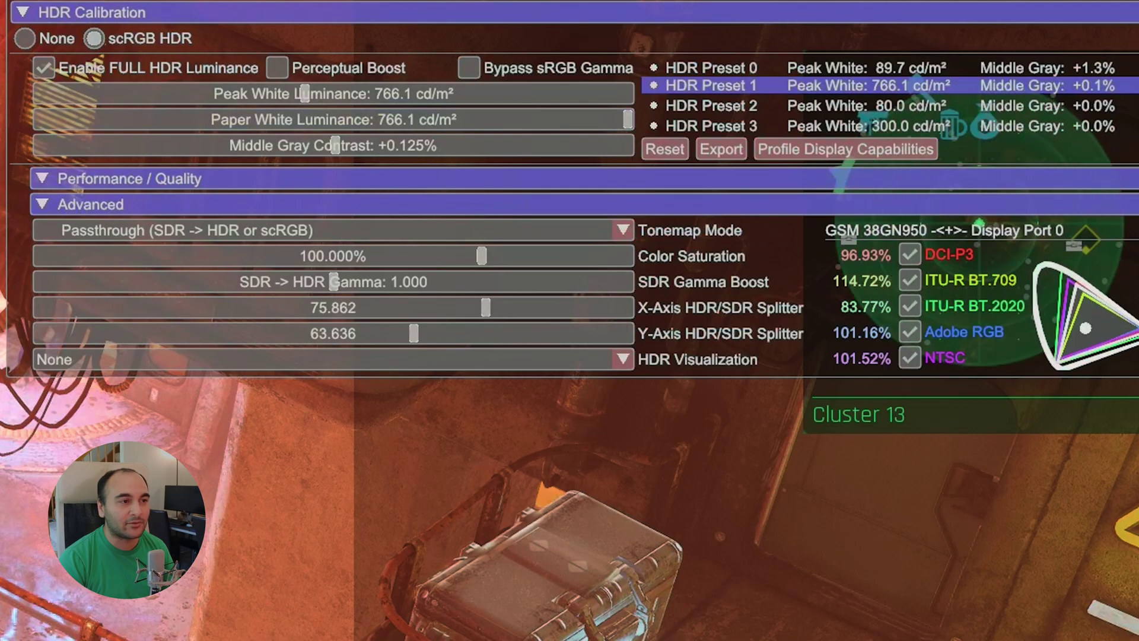
left_click_drag(236, 131, 193, 125)
- Re-enable the luminance map, test paper white values, and raise middle gray contrast toward +20%
left_click(249, 359)
left_click(249, 396)
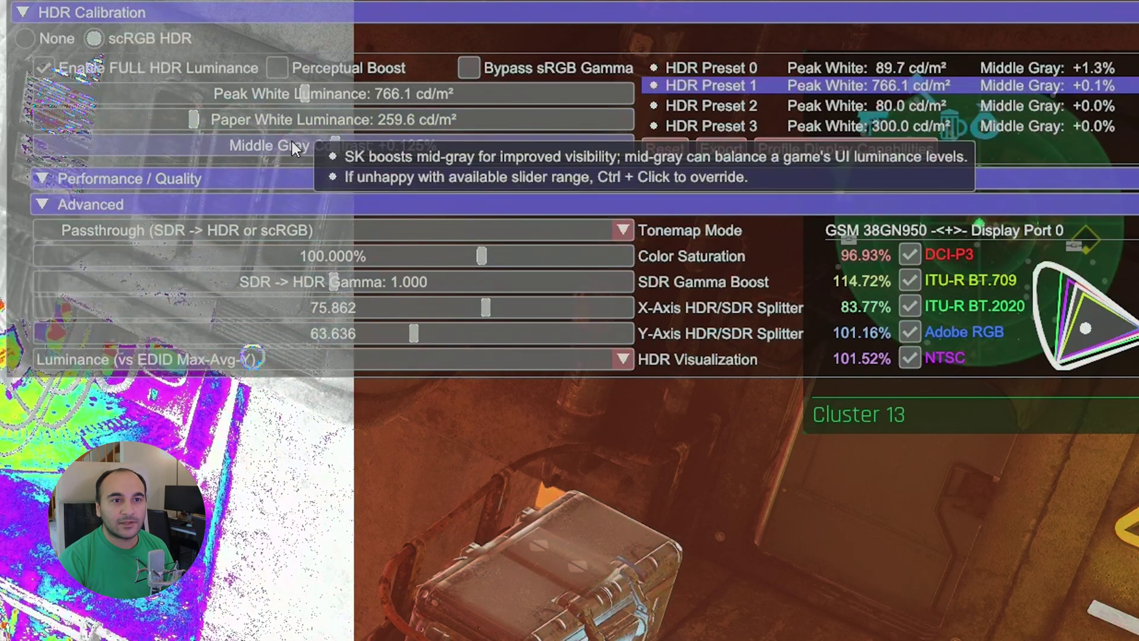
left_click_drag(279, 126, 371, 127)
left_click_drag(121, 126, 193, 118)
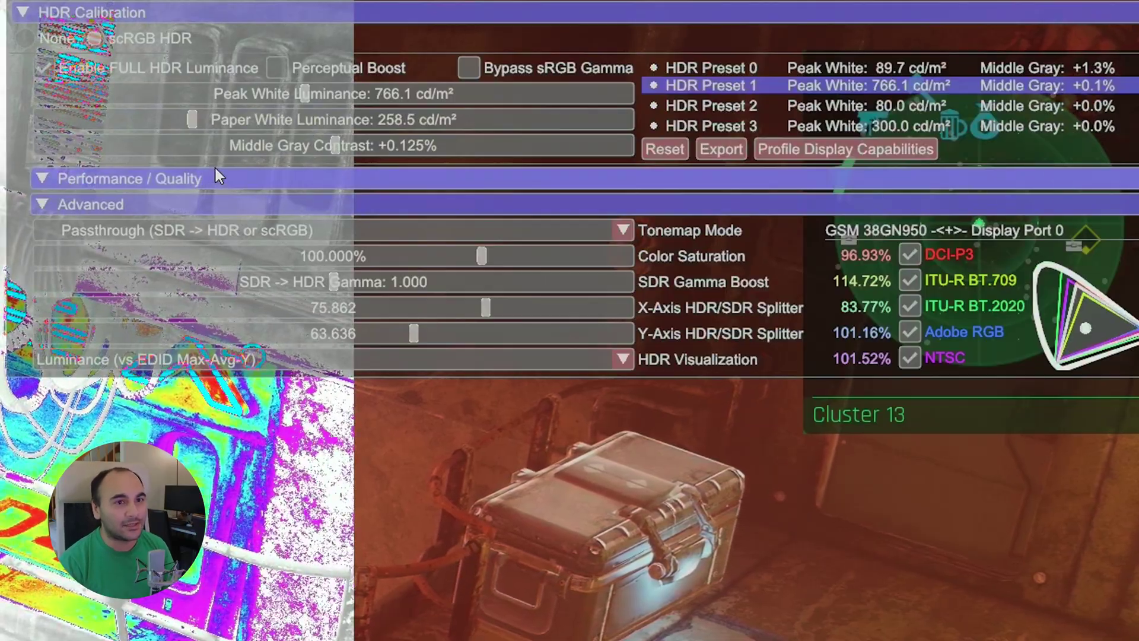
mouse_move(379, 118)
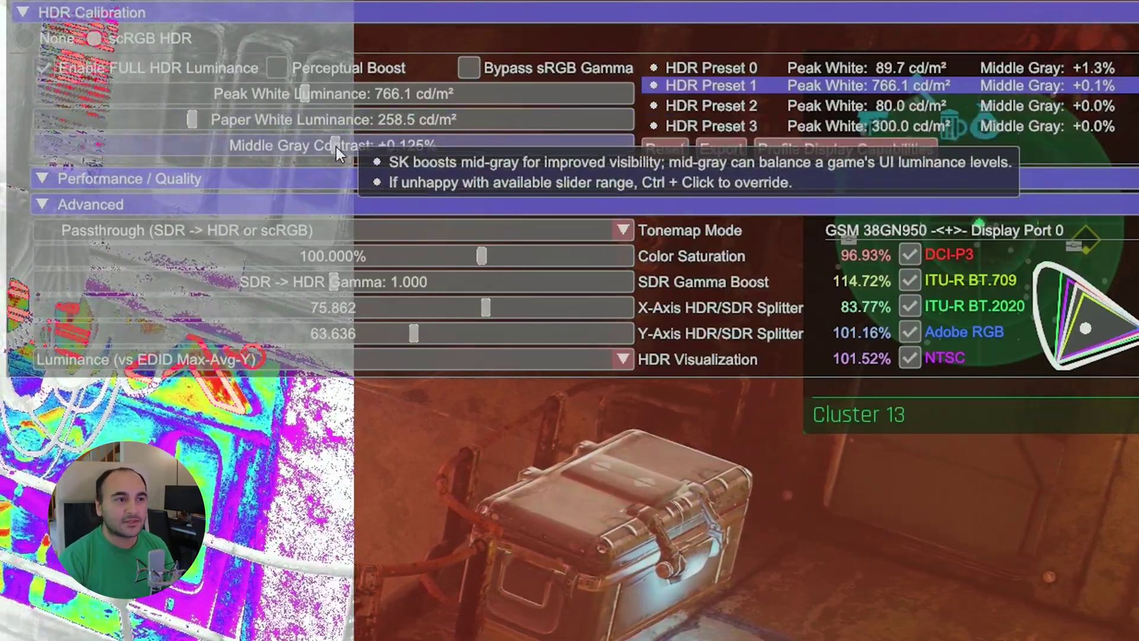
left_click_drag(336, 147, 664, 180)
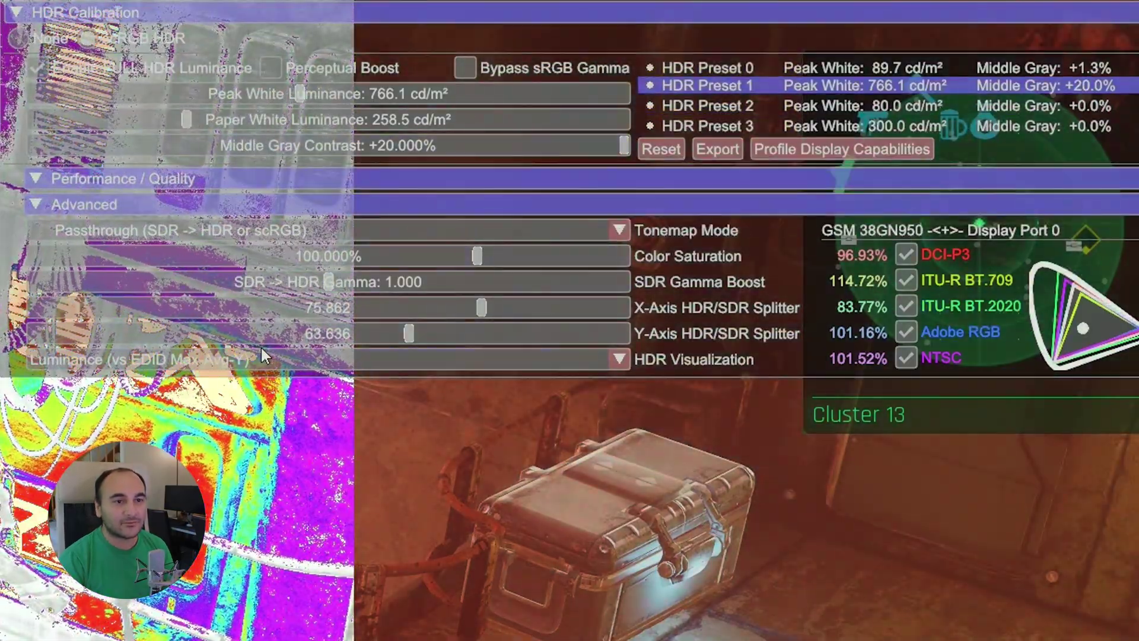
- Set visualization to None, reset middle gray contrast to 0%, and push the splitters to about 99.8 and 100
left_click(254, 359)
left_click(47, 386)
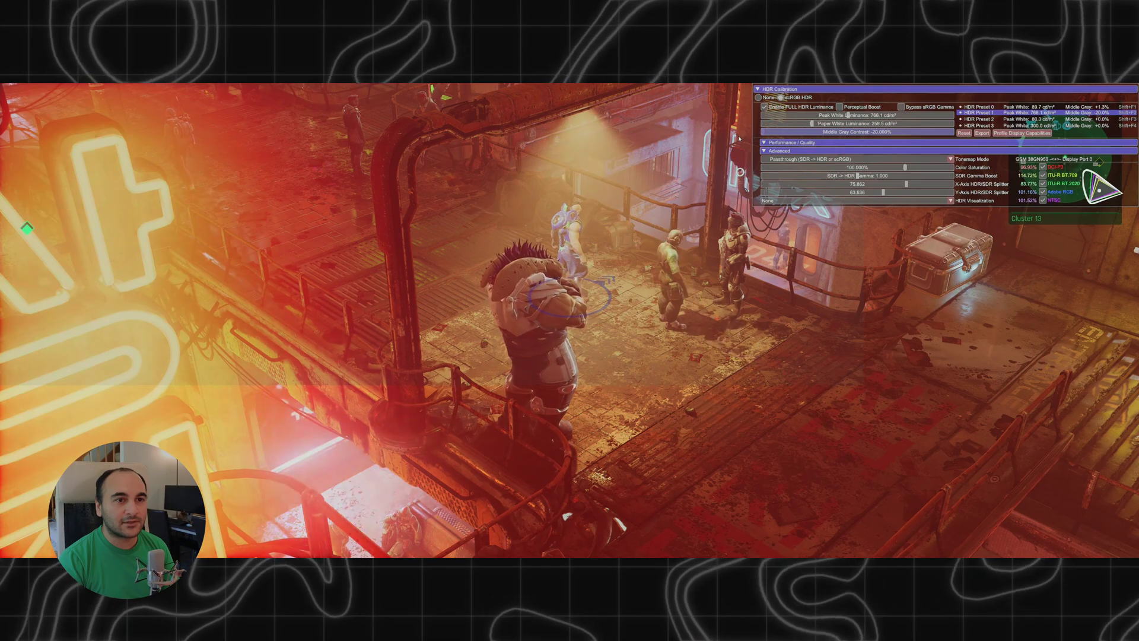
left_click_drag(860, 132, 986, 133)
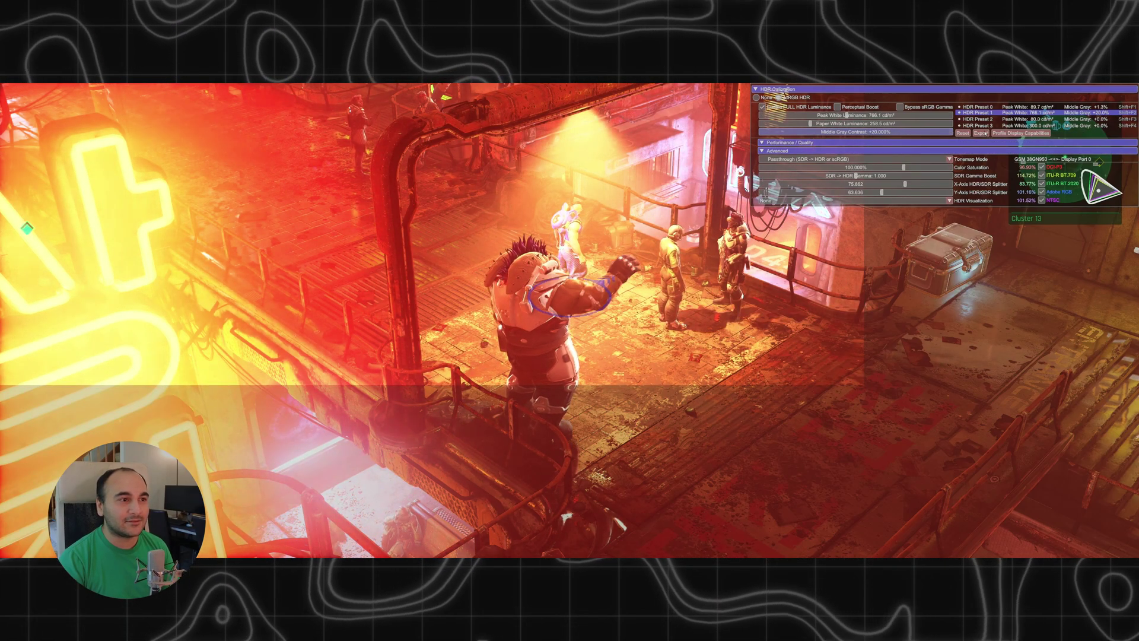
left_click(962, 133)
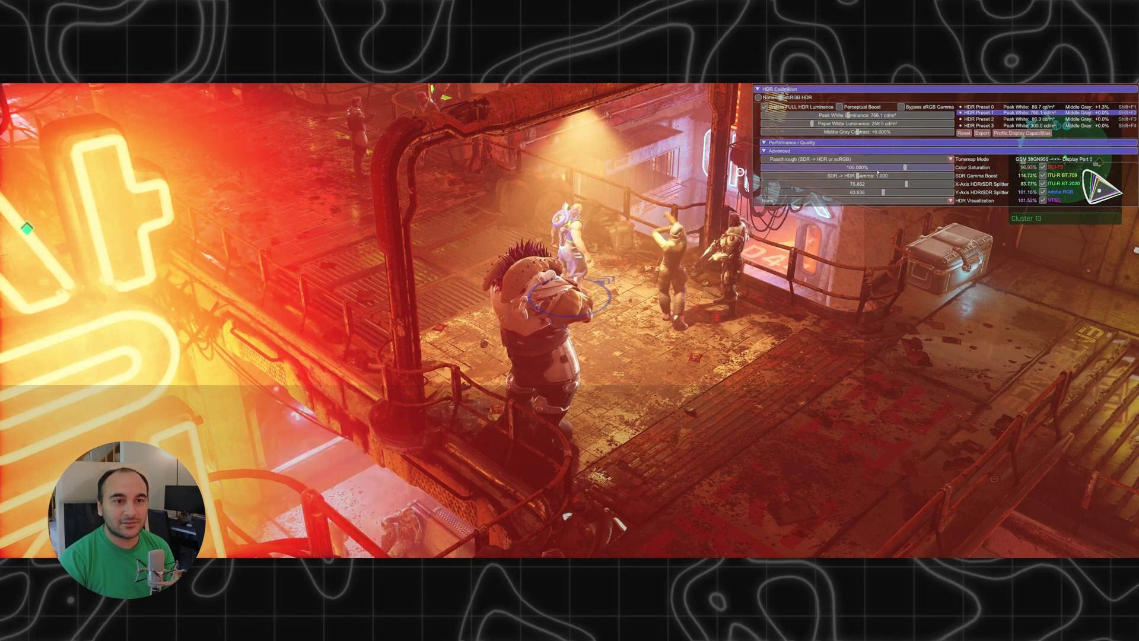
left_click_drag(878, 195, 952, 185)
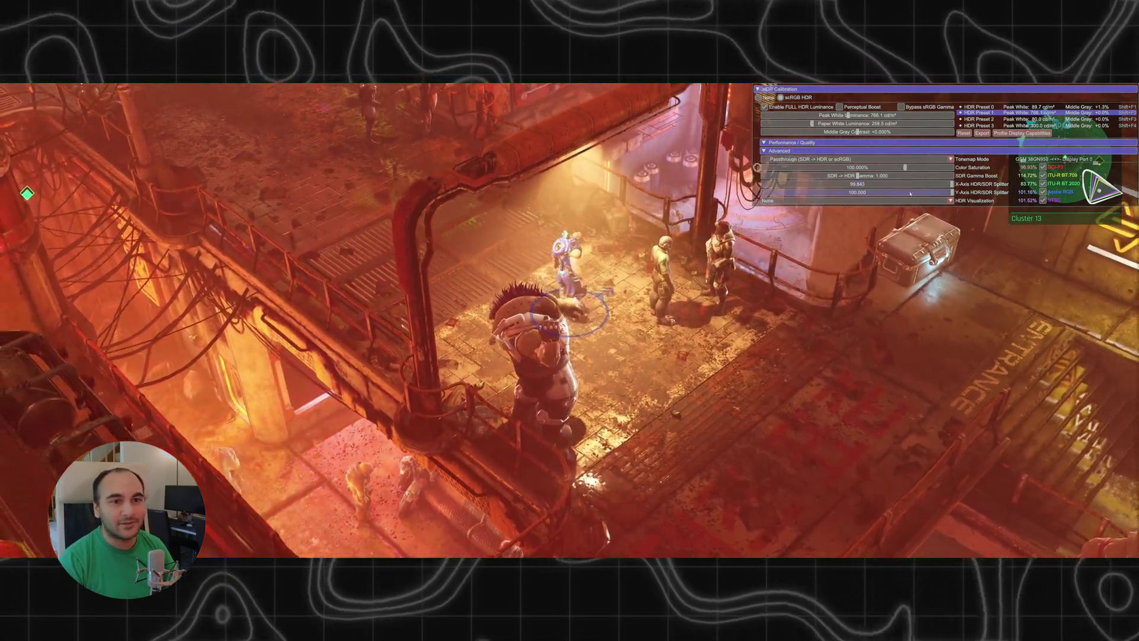
left_click(893, 184)
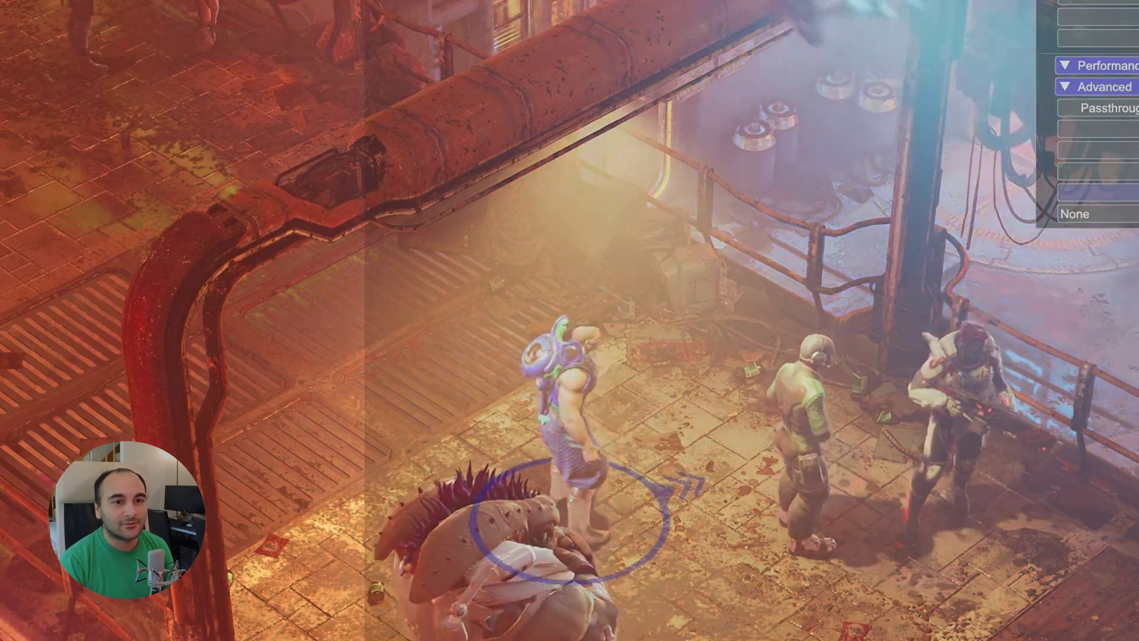
- Bring up the Tonemap Mode choices in the Special K overlay over The Ascent's Graphics settings
left_click(1097, 171)
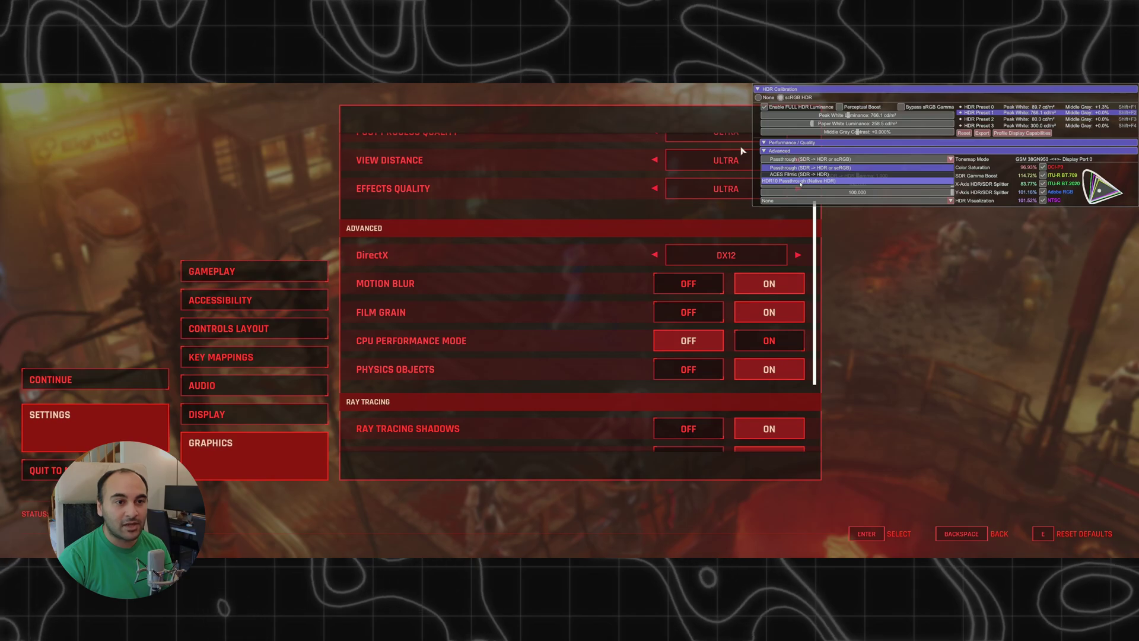
- Compare HDR10 Passthrough (Native HDR) tonemapping, then settle back on Passthrough (SDR -> HDR or scRGB)
left_click(800, 181)
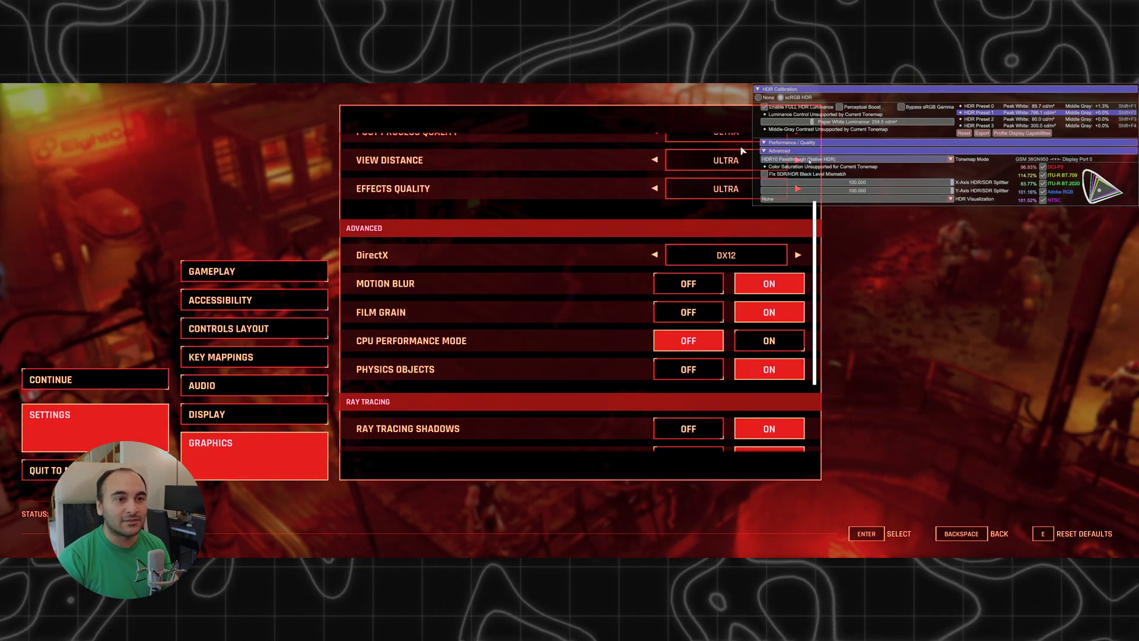
left_click(809, 168)
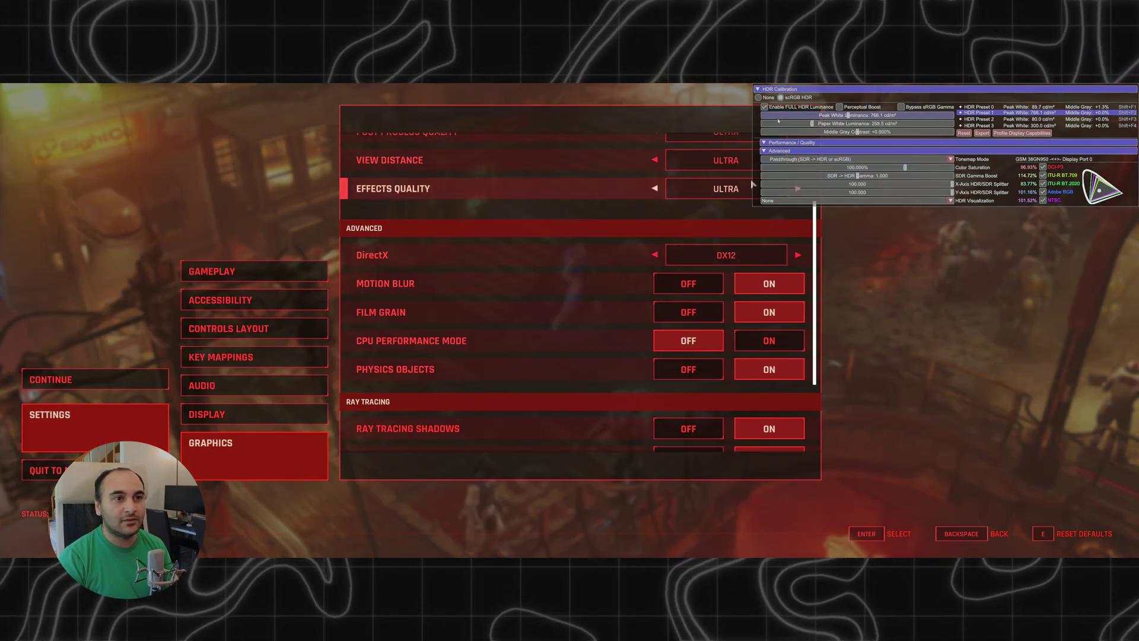
left_click(831, 161)
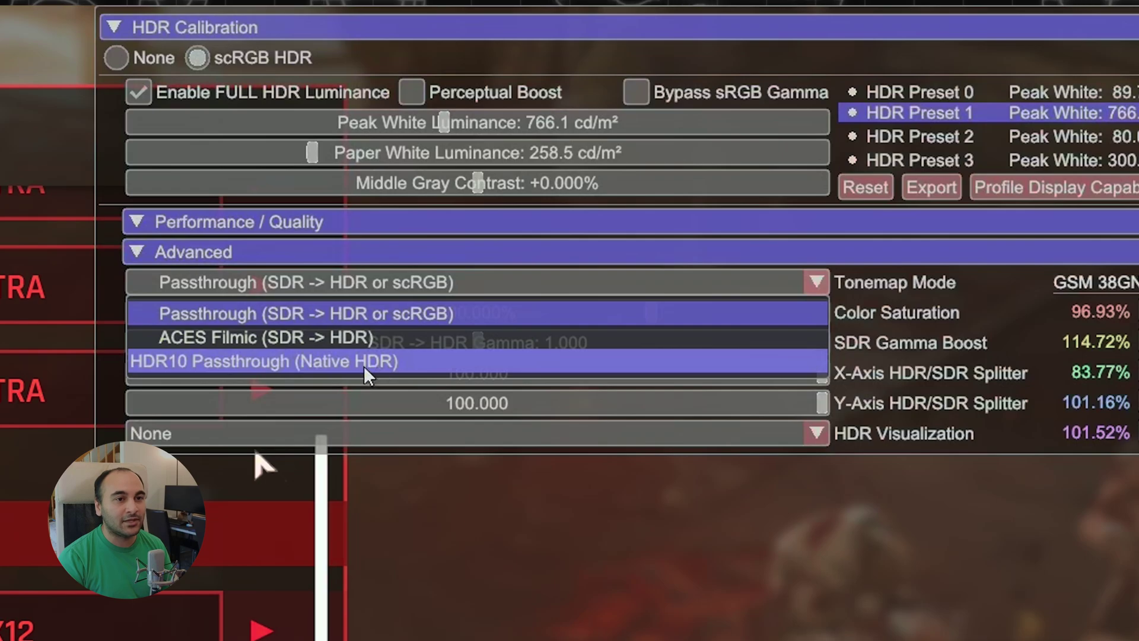
left_click(364, 366)
left_click(354, 282)
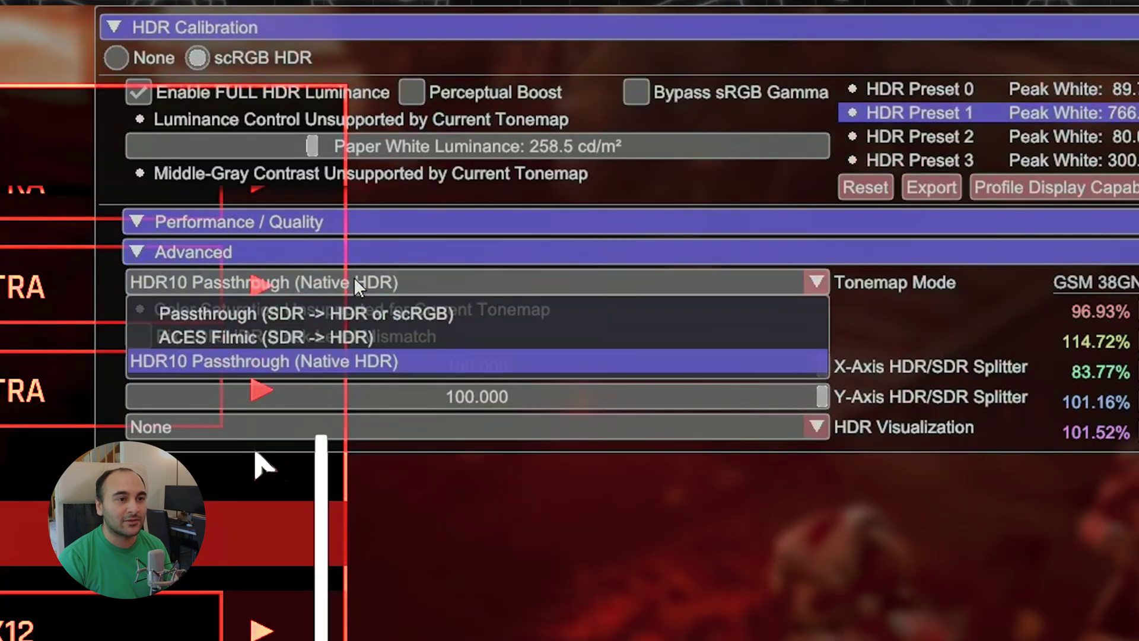
left_click(341, 312)
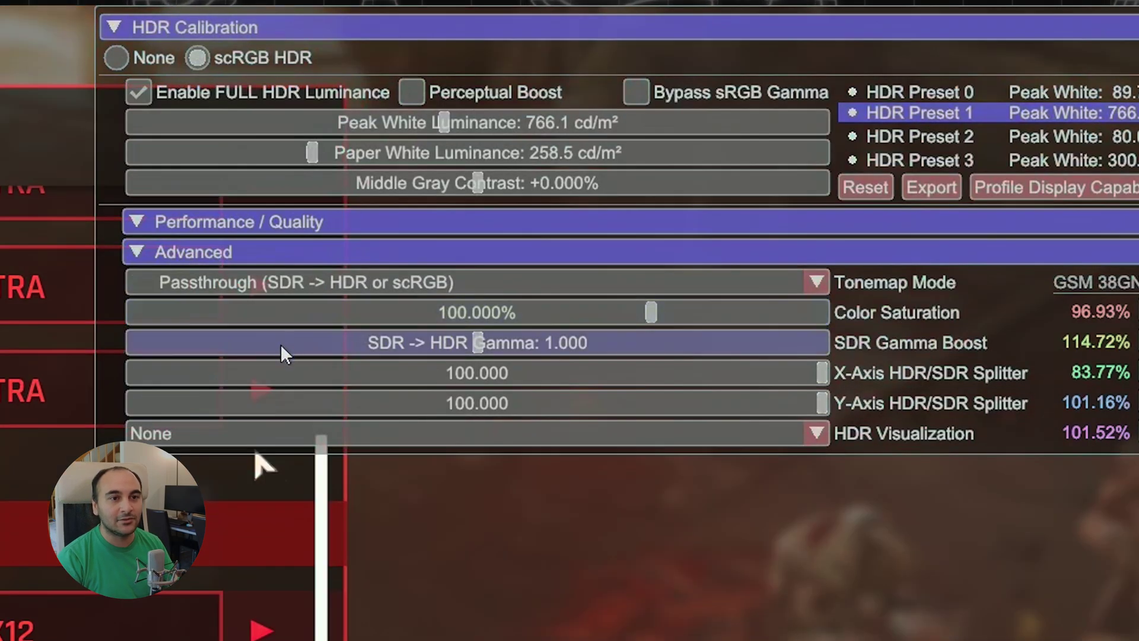